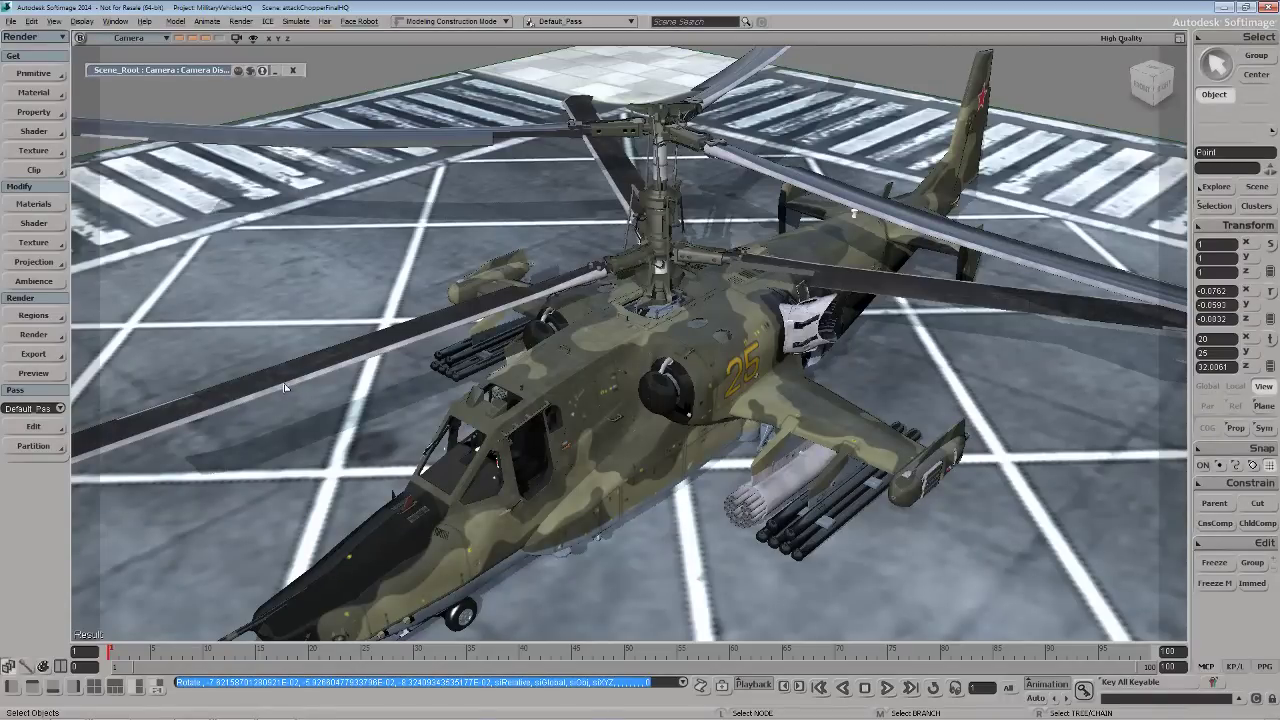
Expand the camera's display properties and set the ambient occlusion intensity to 1, then raise it to 5
left_click(178, 71)
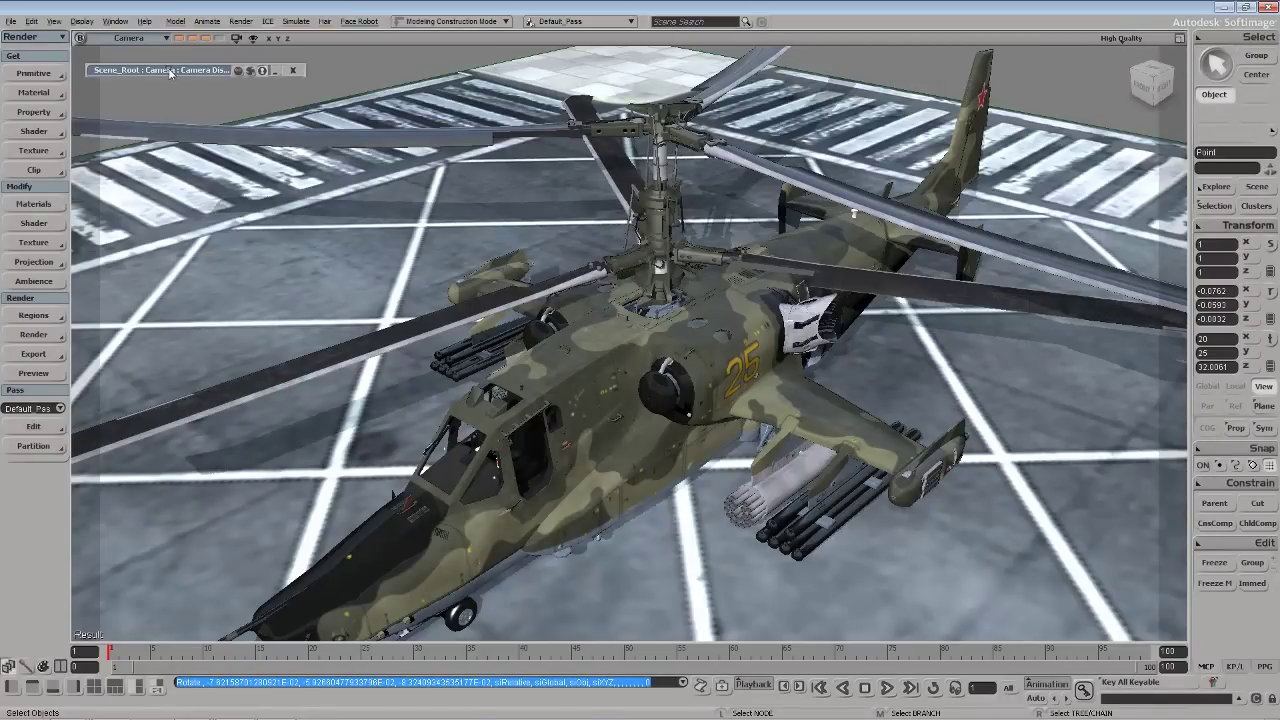
left_click_drag(168, 64, 160, 43)
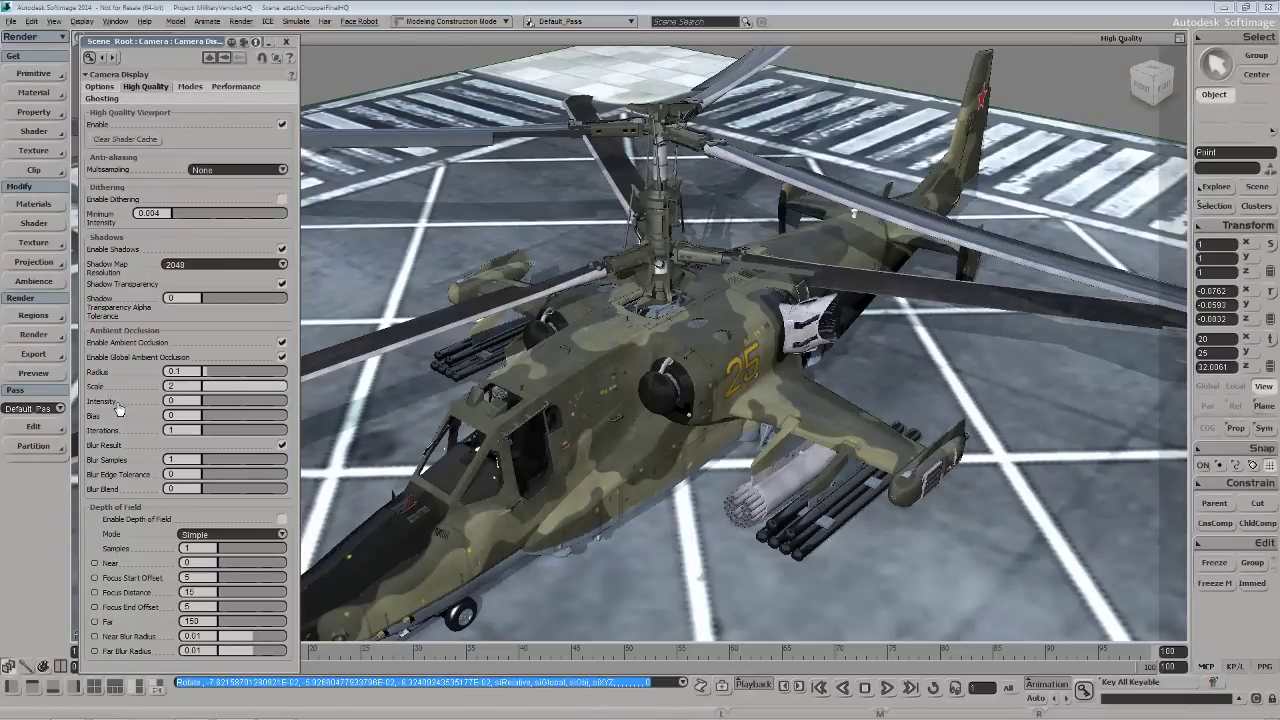
type("1")
key("Return")
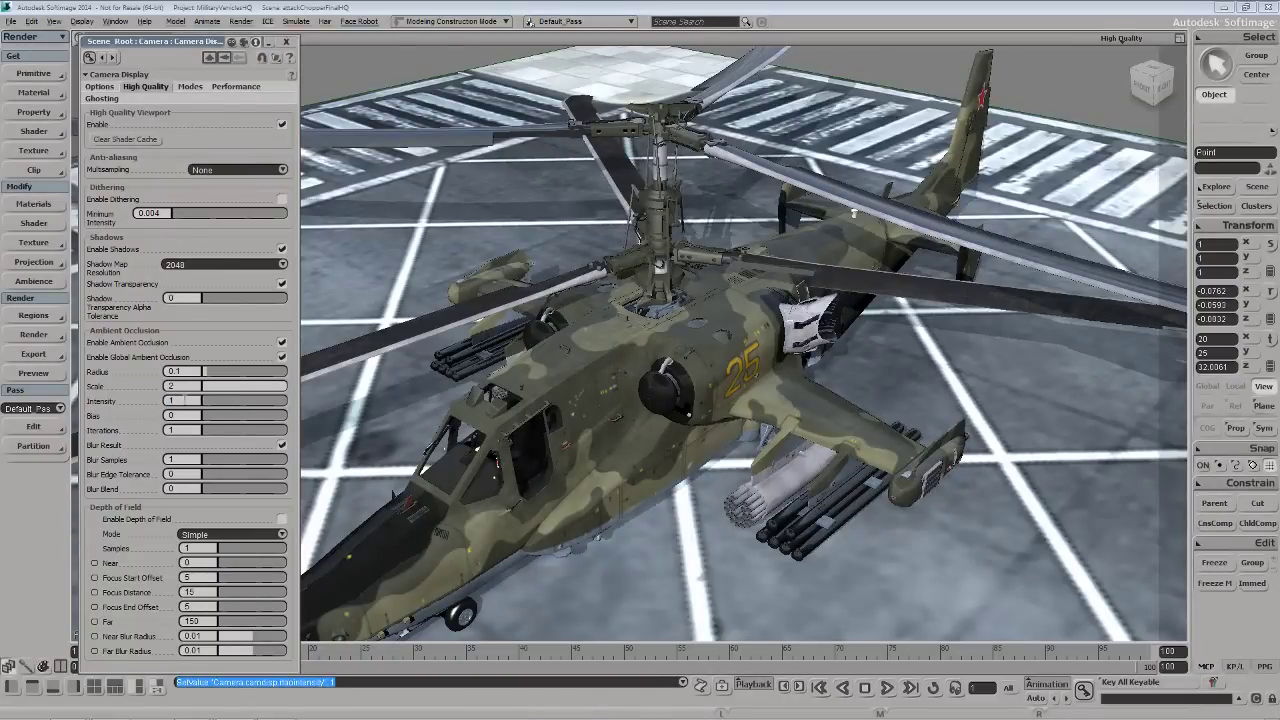
left_click_drag(182, 399, 168, 399)
type("5")
key("Return")
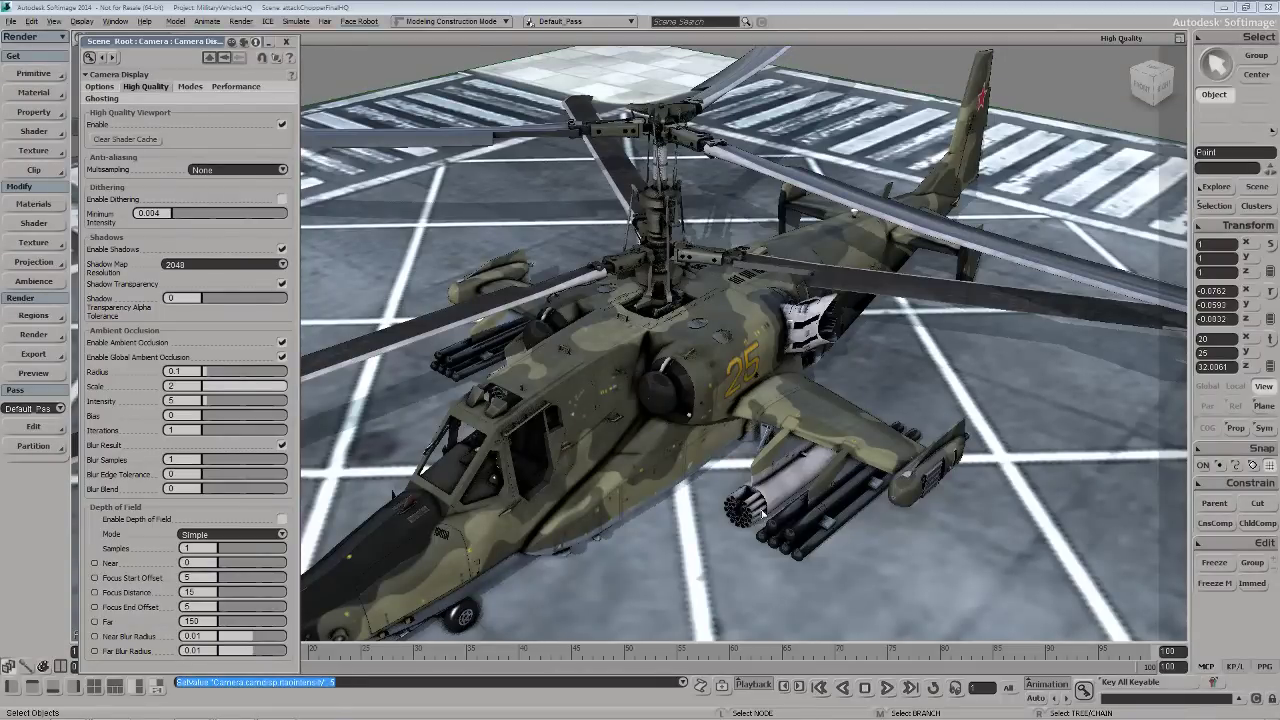
Inspect the occlusion on the rocket pod up close, then set the ambient occlusion iterations to 5
key("shift+z")
left_click_drag(620, 449, 821, 557)
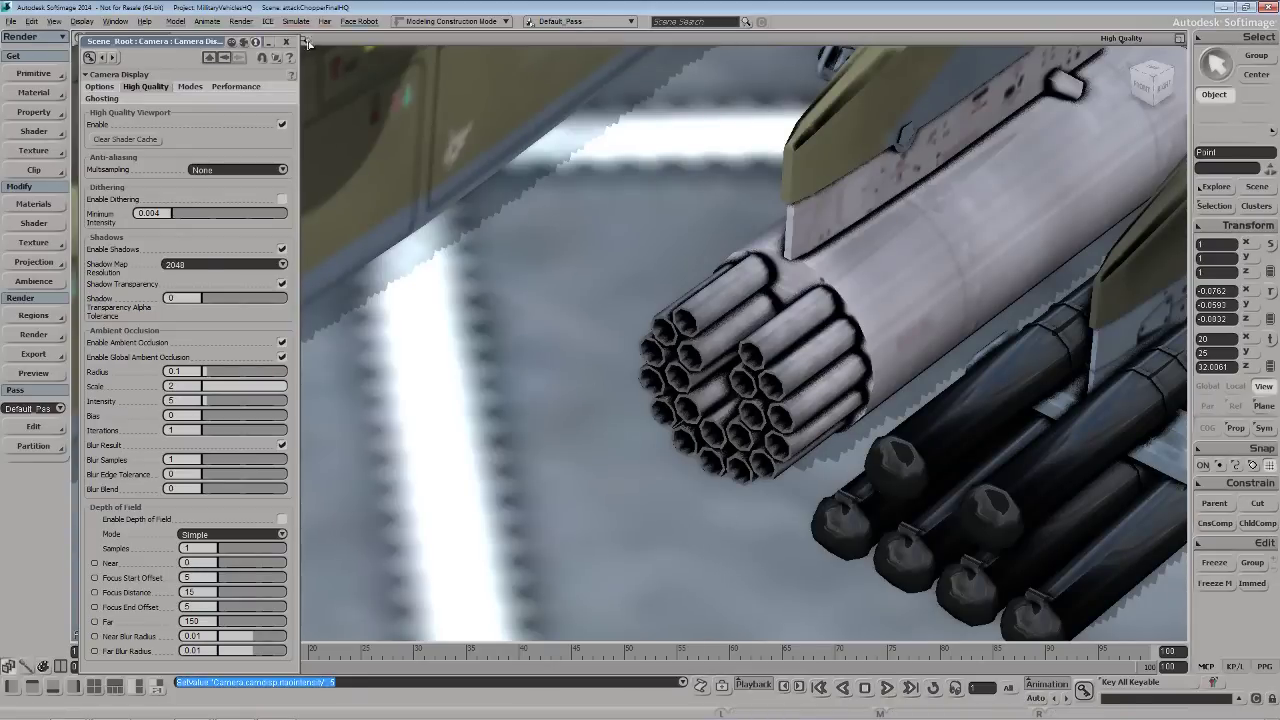
key("alt+z")
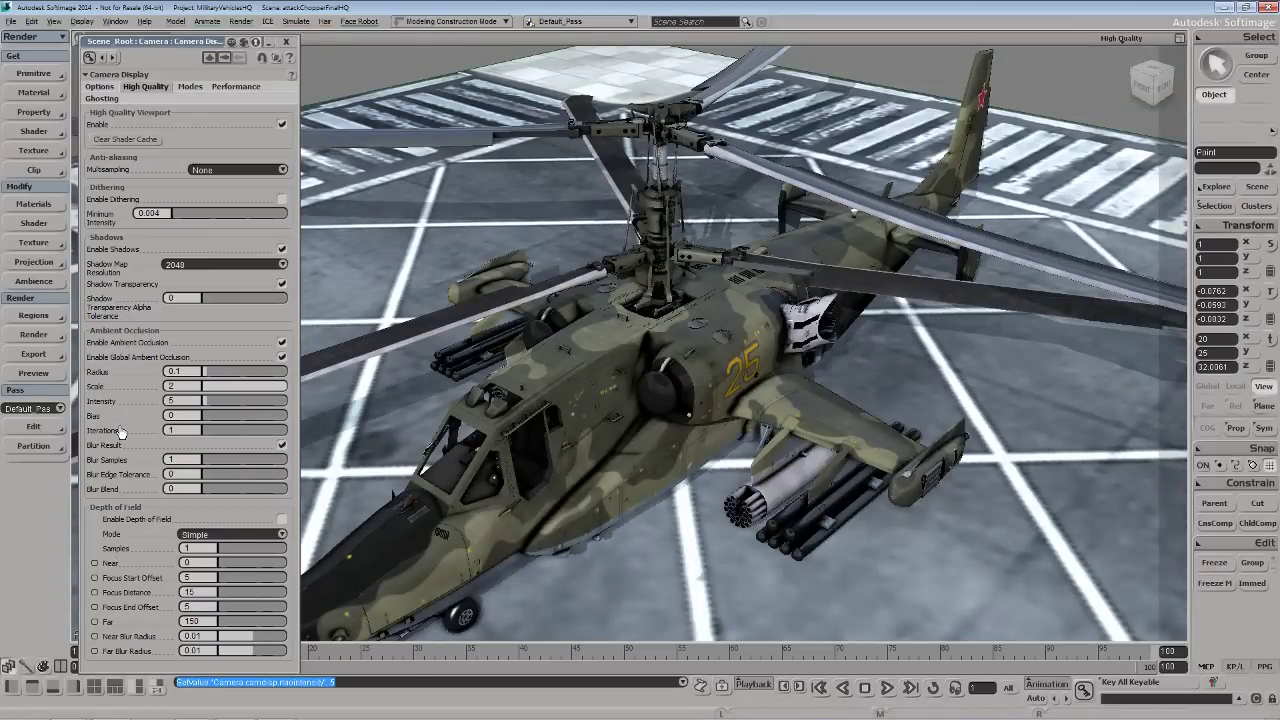
left_click(184, 430)
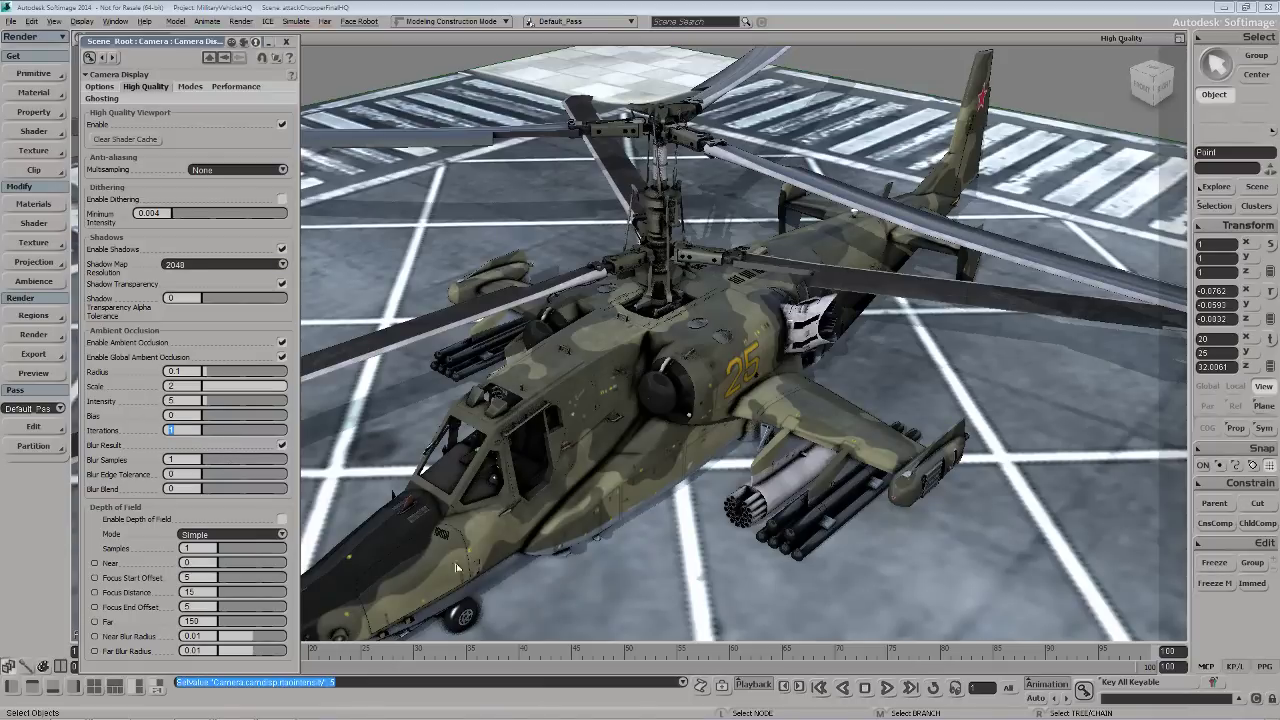
key("Return")
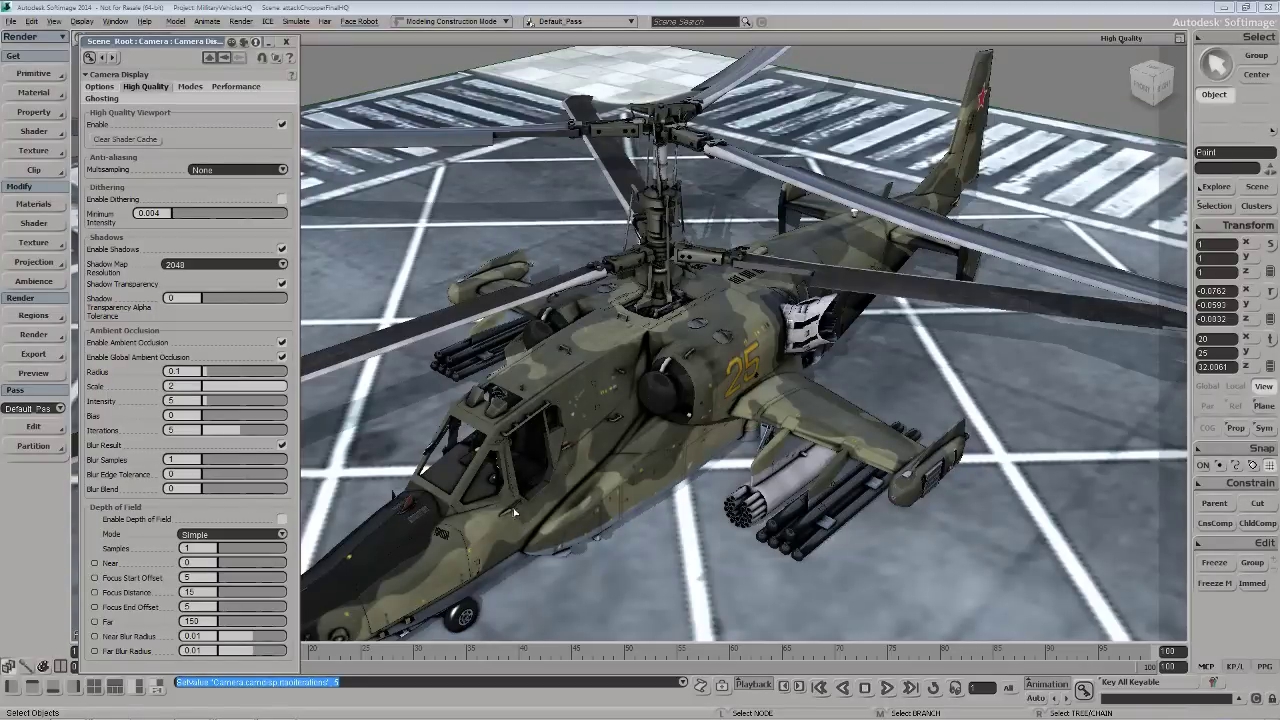
Tune the ambient occlusion bias to 0.031 while judging the shading on the helicopter's fuselage
key("shift+z")
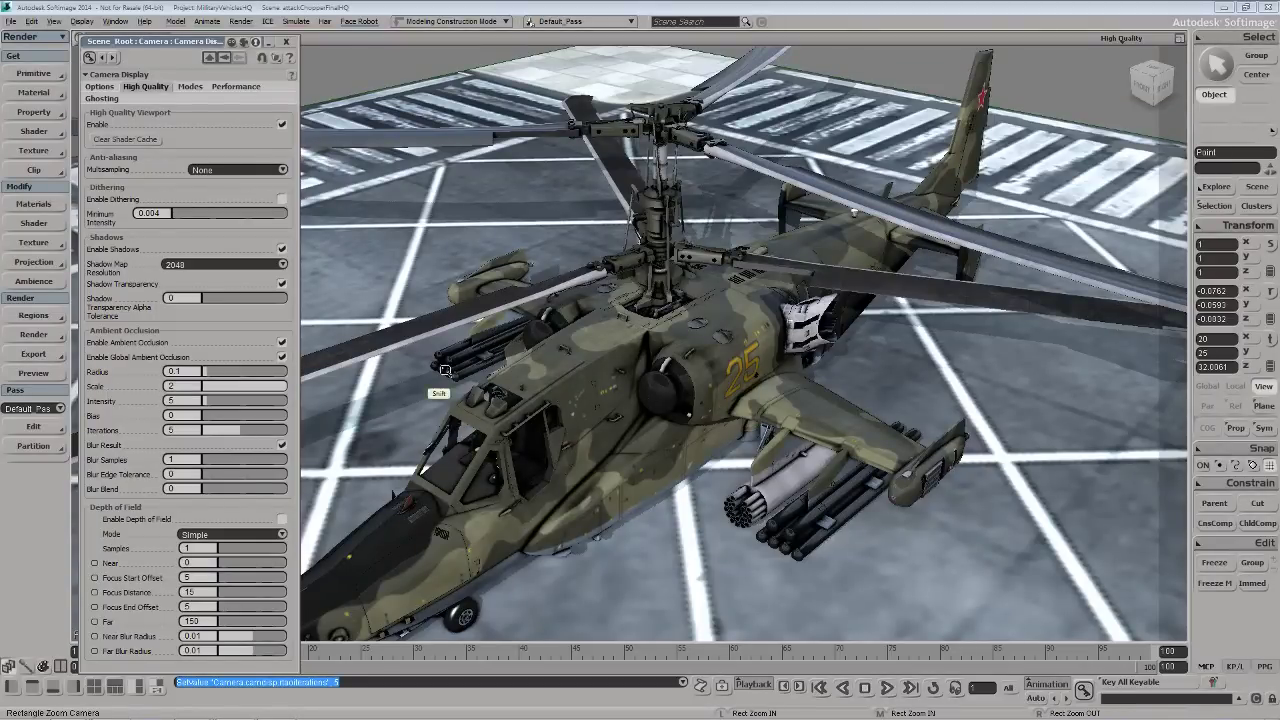
left_click_drag(514, 559, 485, 556)
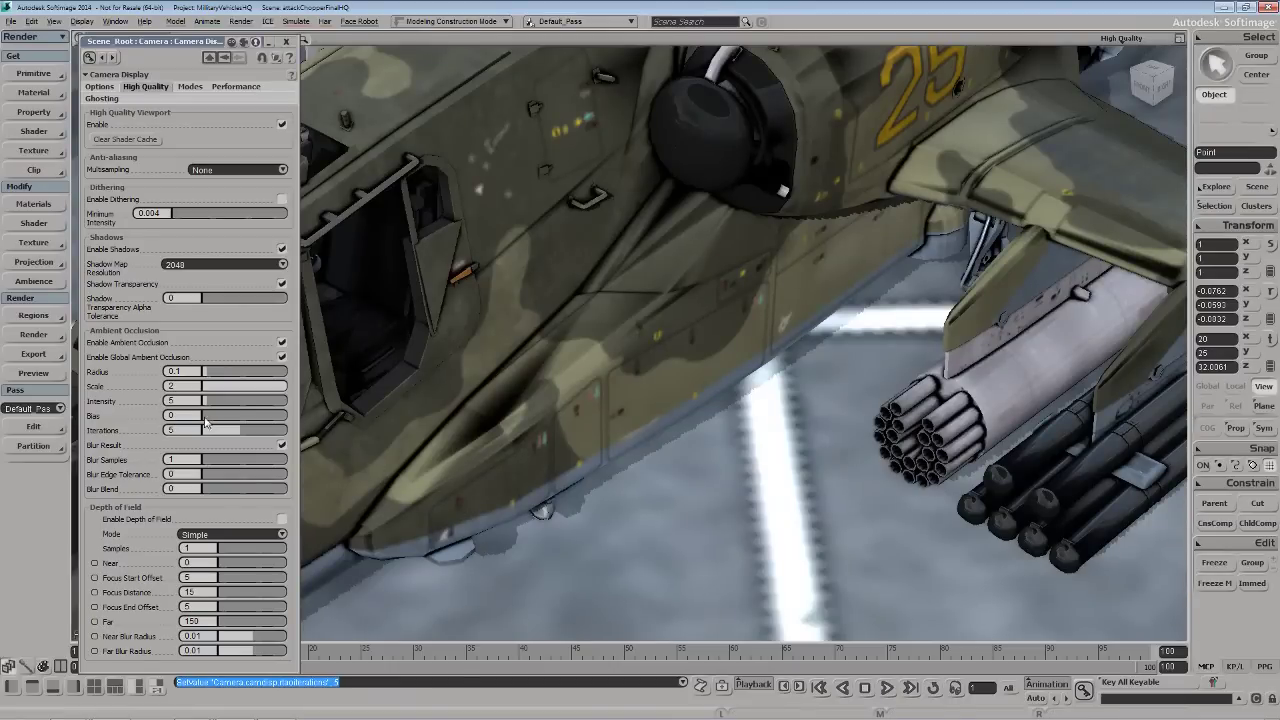
left_click_drag(207, 415, 224, 416)
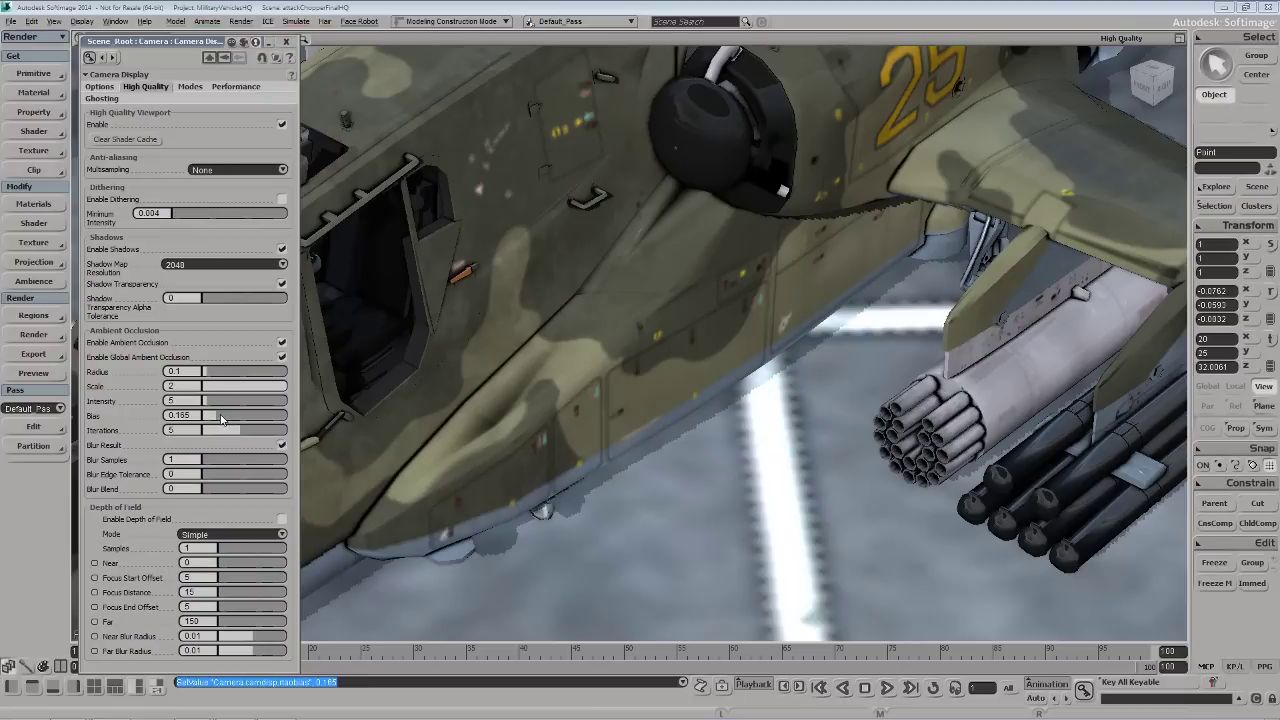
left_click_drag(215, 419, 204, 425)
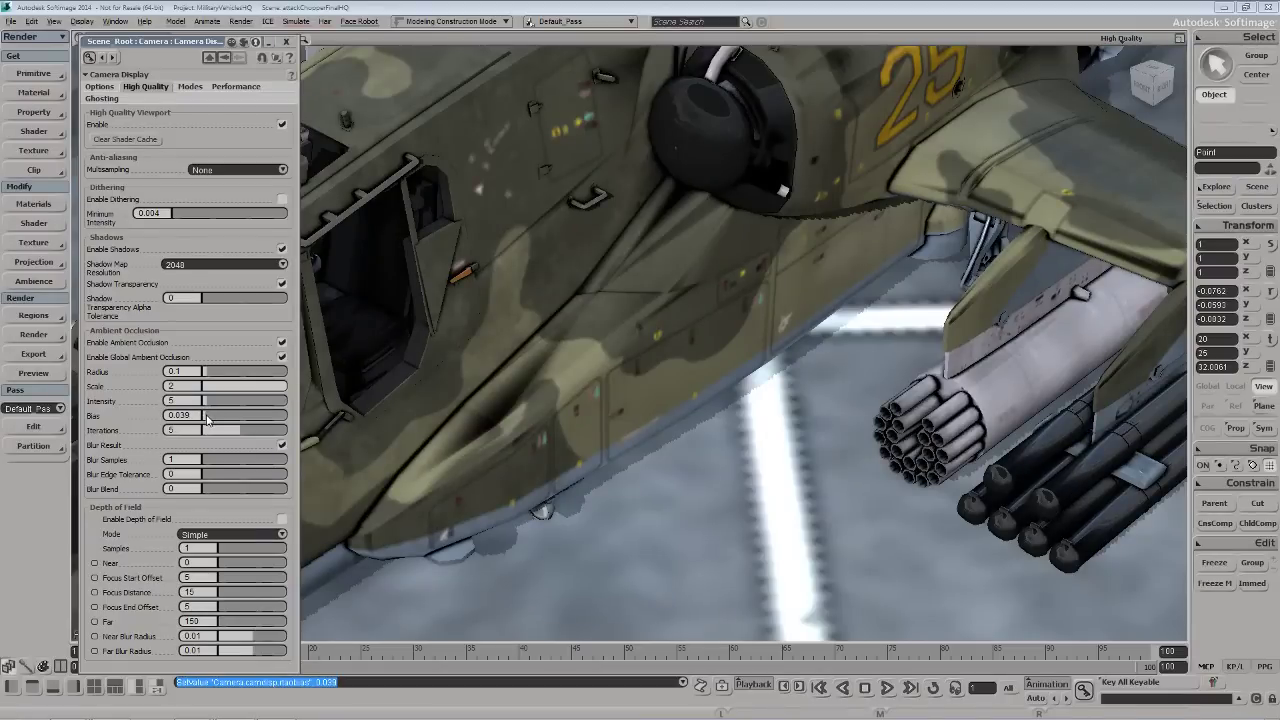
left_click_drag(206, 421, 203, 422)
Set the ambient occlusion intensity to 6
double_click(191, 401)
type("6")
key("Return")
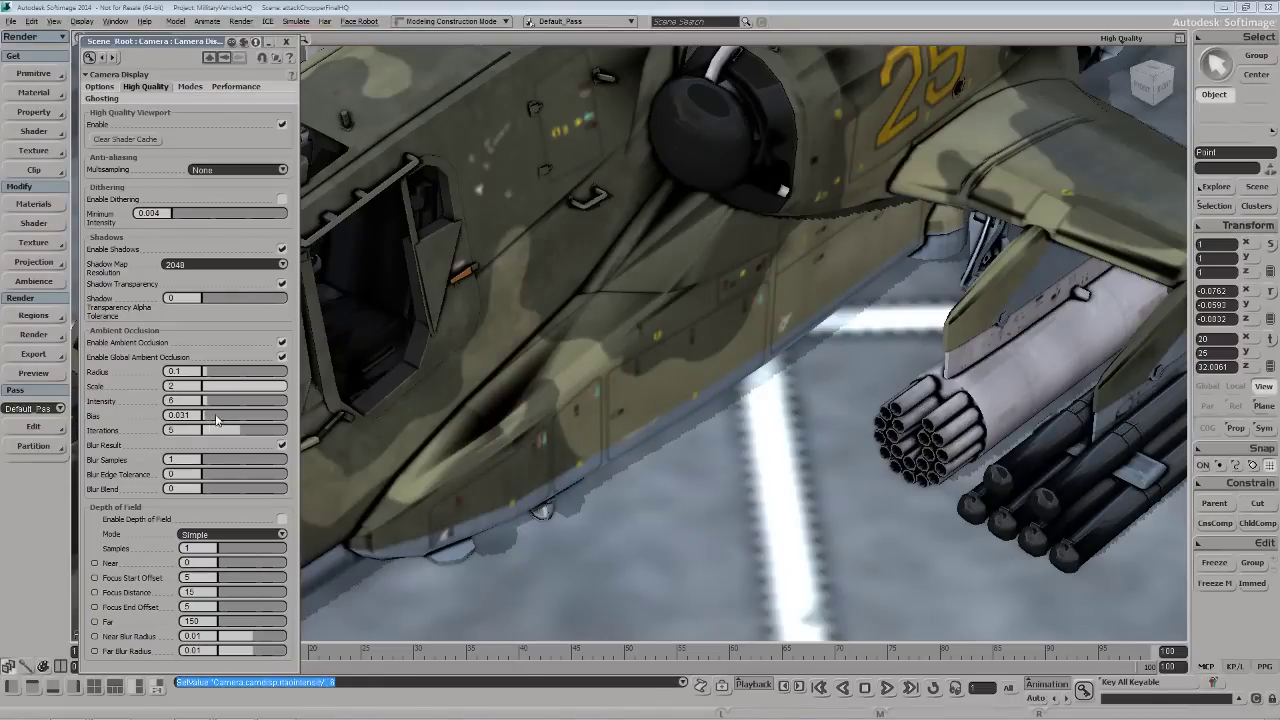
Set the ambient occlusion blur blend to 0.48 and the blur samples to 4
left_click_drag(176, 47, 174, 31)
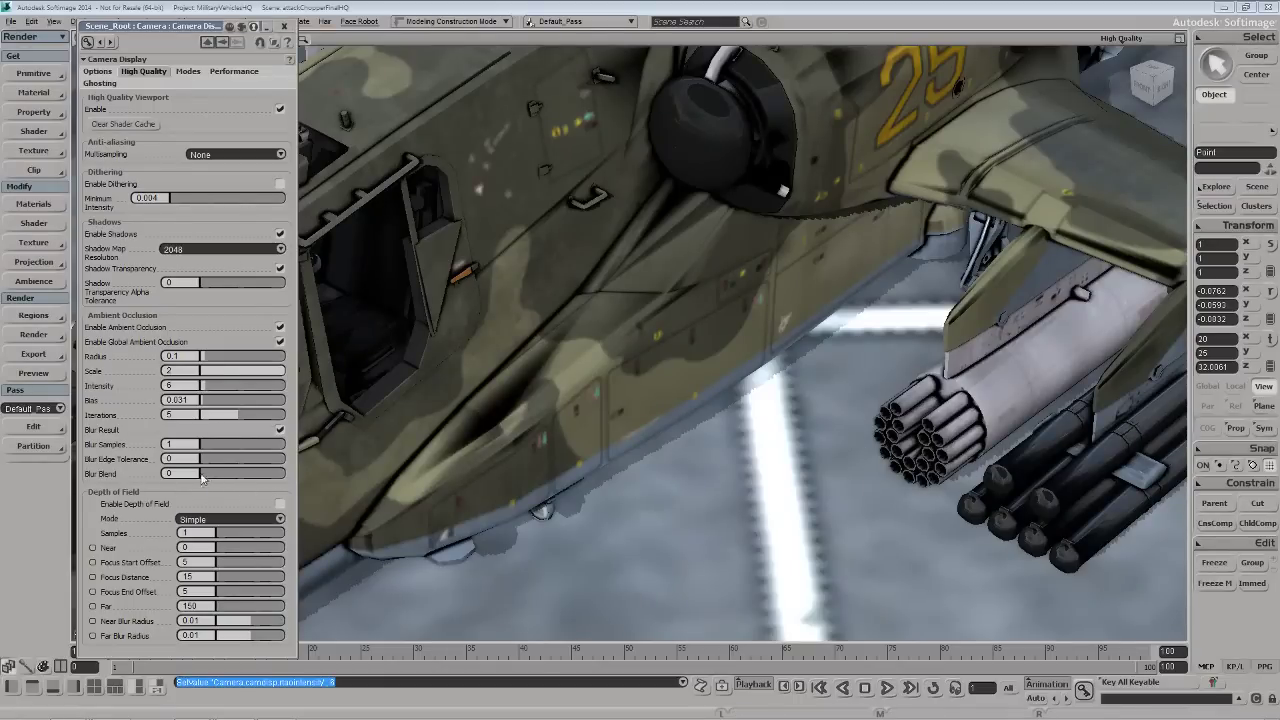
left_click_drag(207, 477, 278, 480)
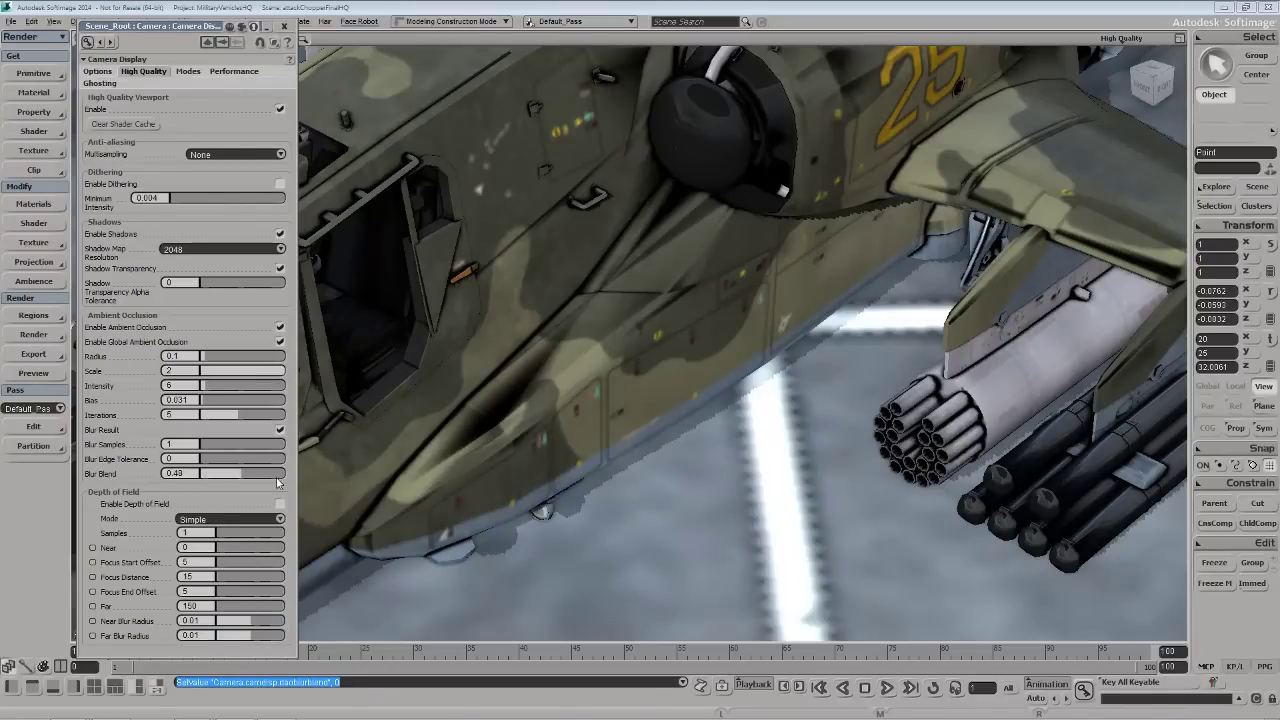
middle_click(700, 463)
left_click(170, 444)
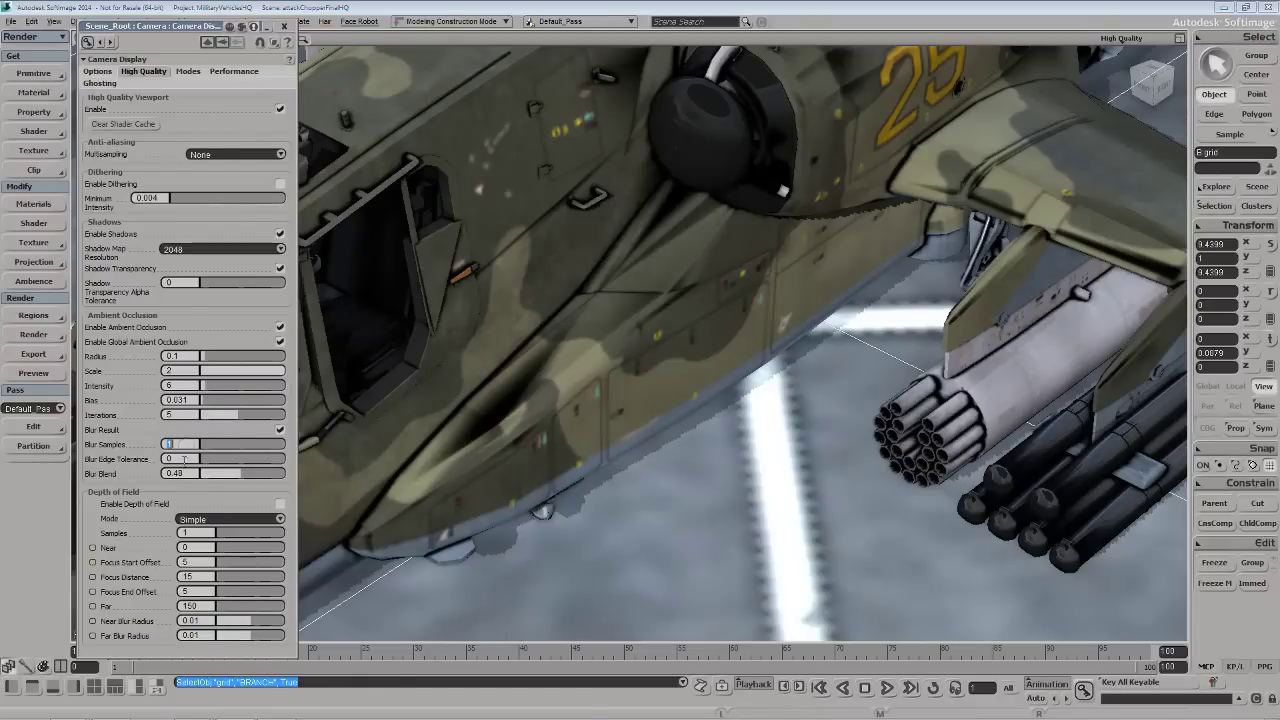
type("4")
key("Return")
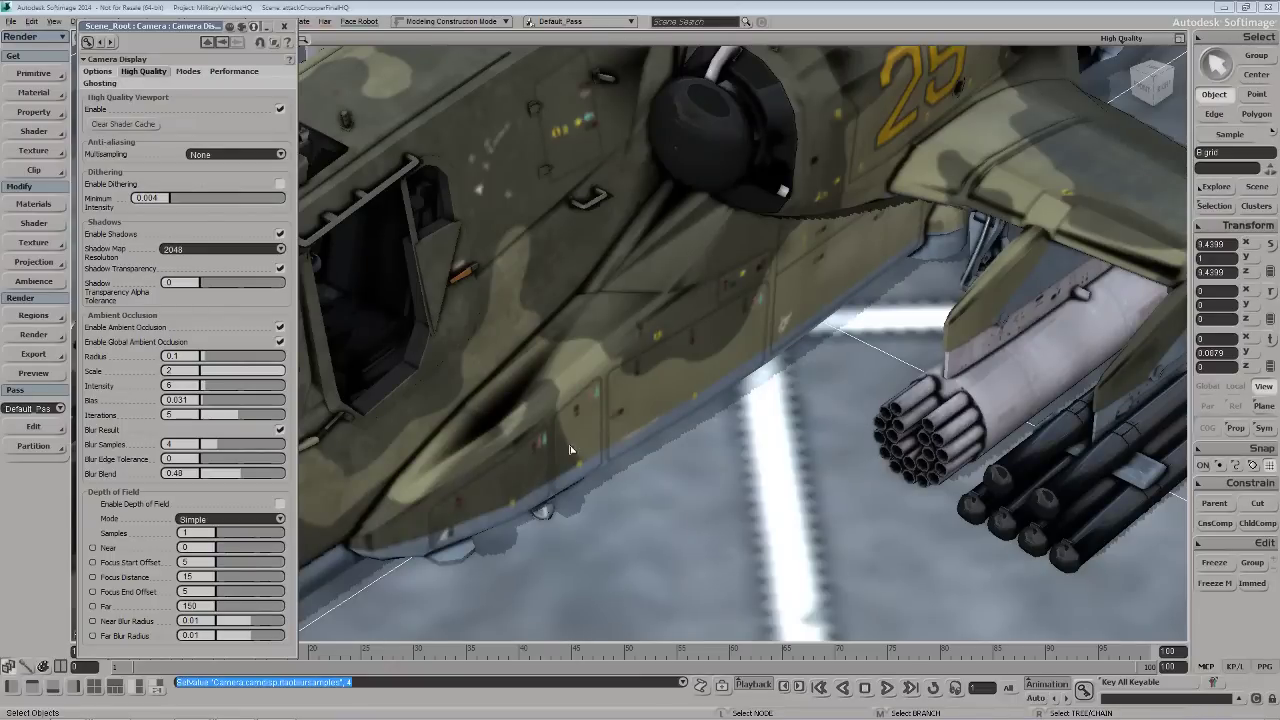
Try high and low blur blend values of 0.756 and 0.079, then settle the ambient occlusion blur blend at 0.362
left_click(261, 477)
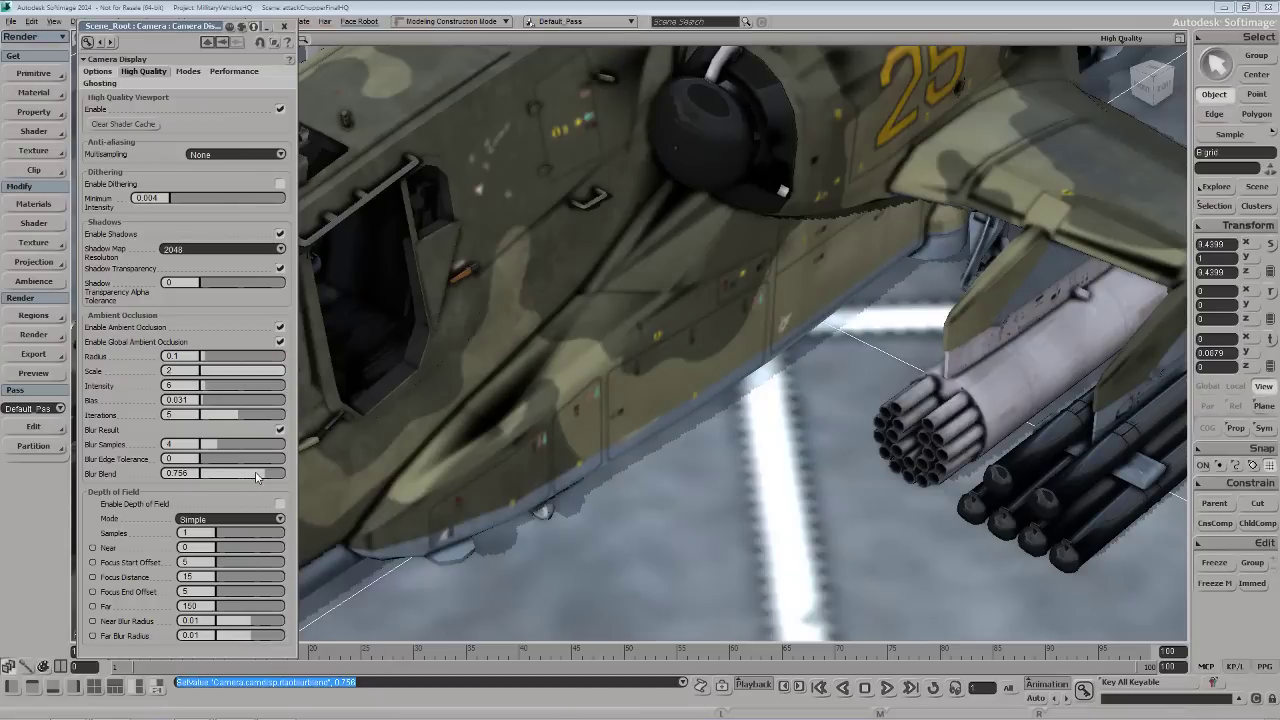
left_click_drag(256, 477, 206, 482)
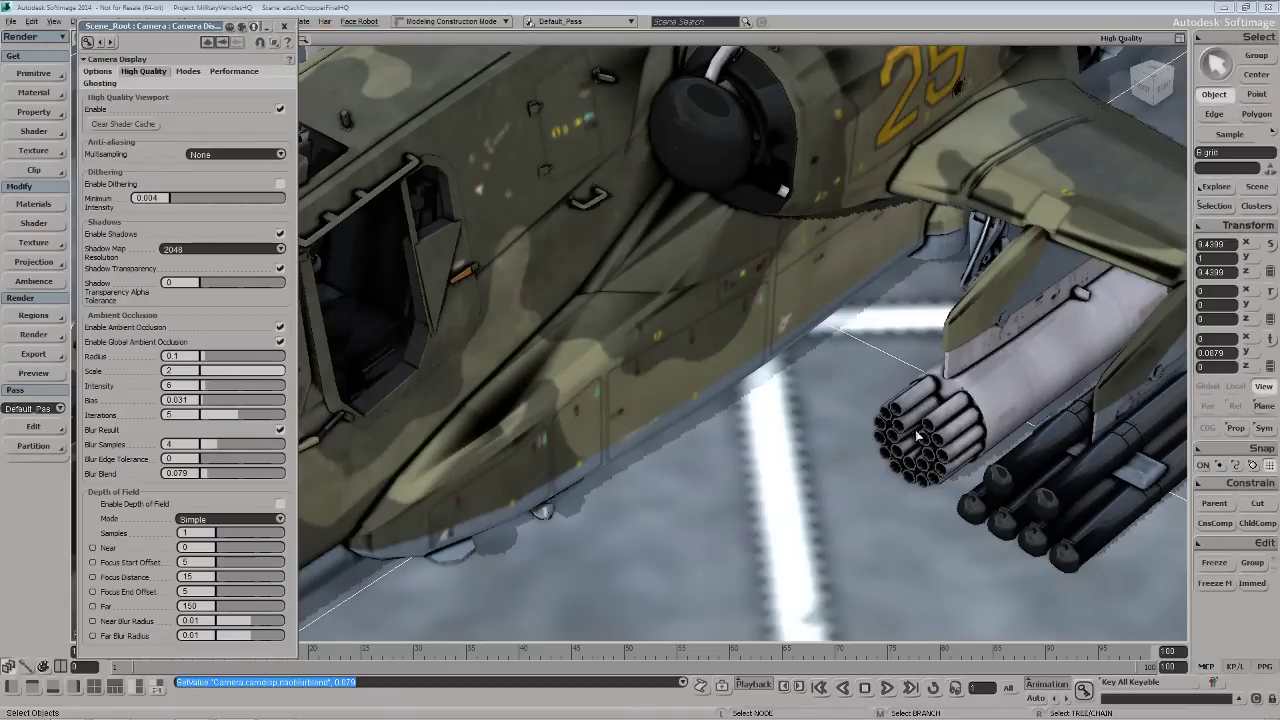
left_click_drag(212, 481, 226, 482)
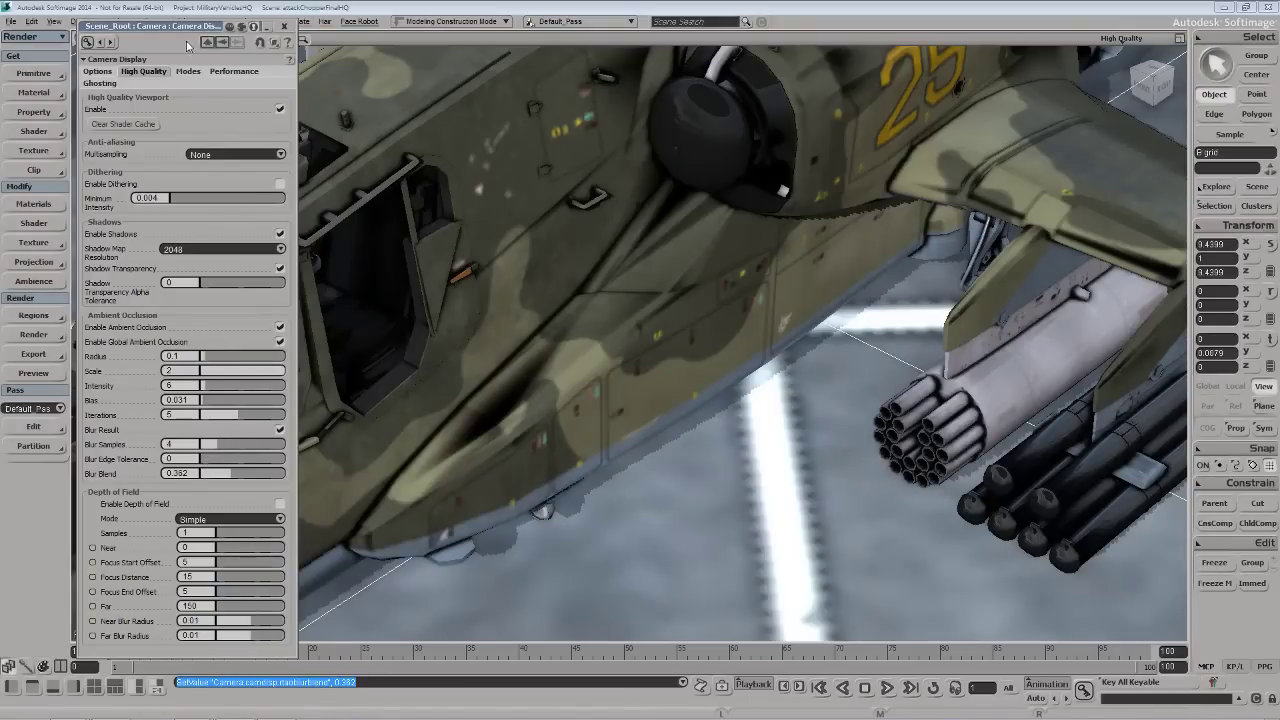
Try a shadow transparency alpha tolerance of 0.197 on the cockpit view, then return it to 0
left_click_drag(191, 28, 196, 28)
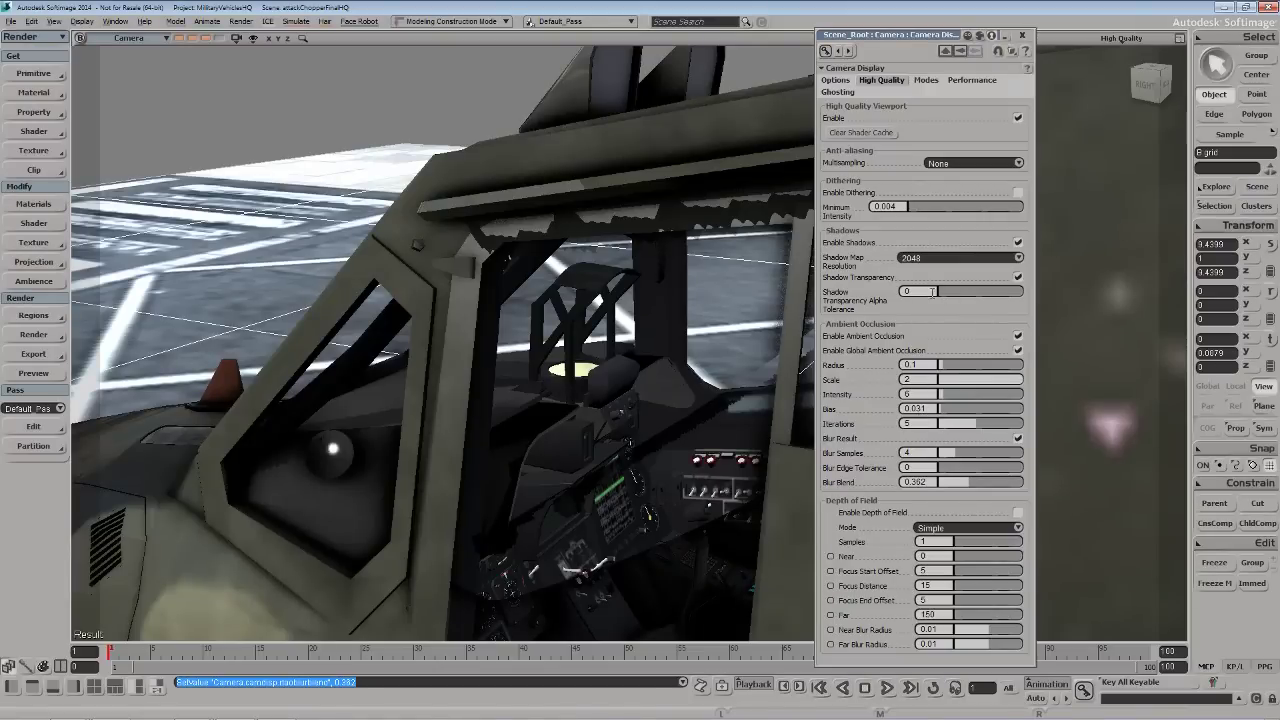
left_click_drag(933, 292, 958, 301)
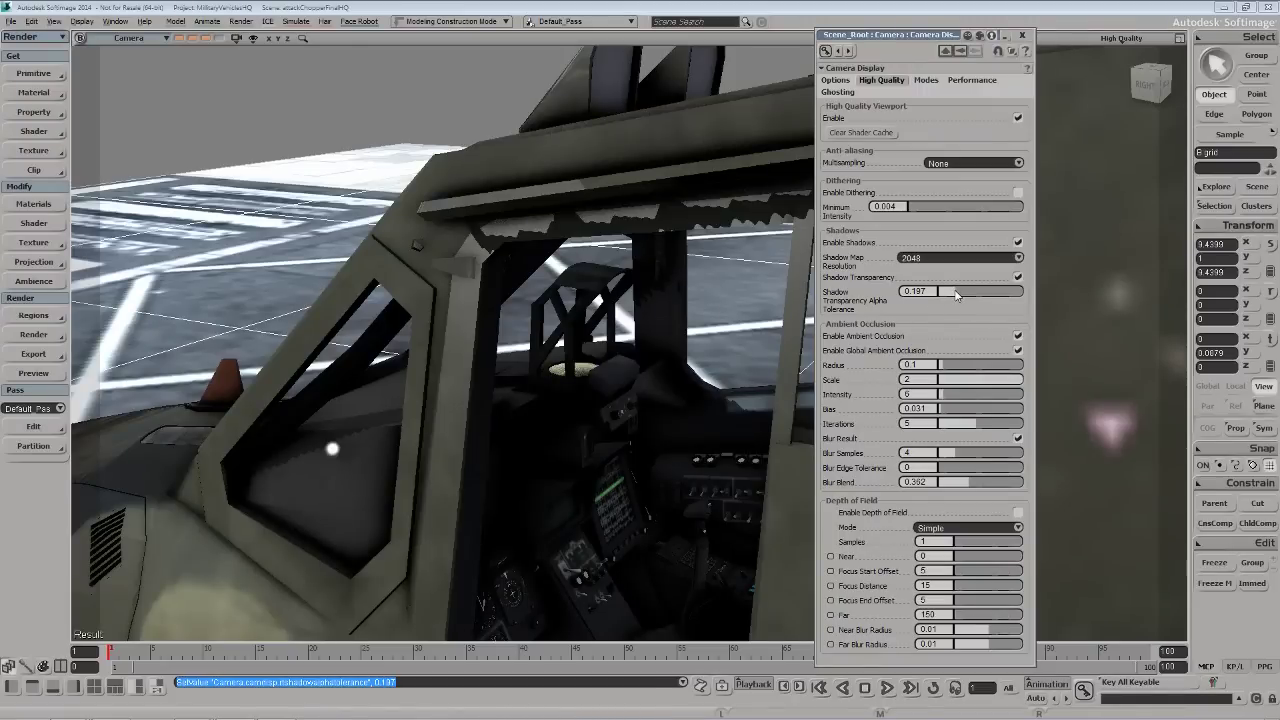
mouse_move(956, 294)
left_mouse_down()
mouse_move(941, 306)
mouse_move(935, 294)
left_mouse_up()
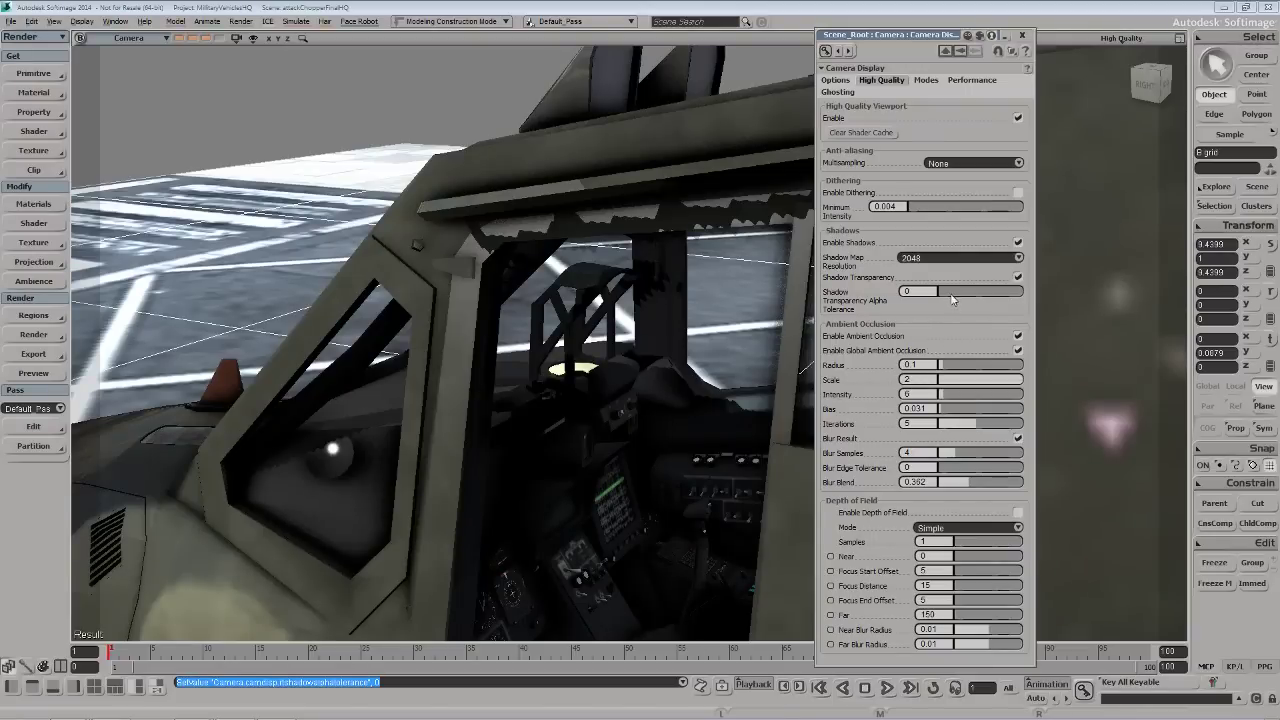
left_click_drag(952, 294, 940, 318)
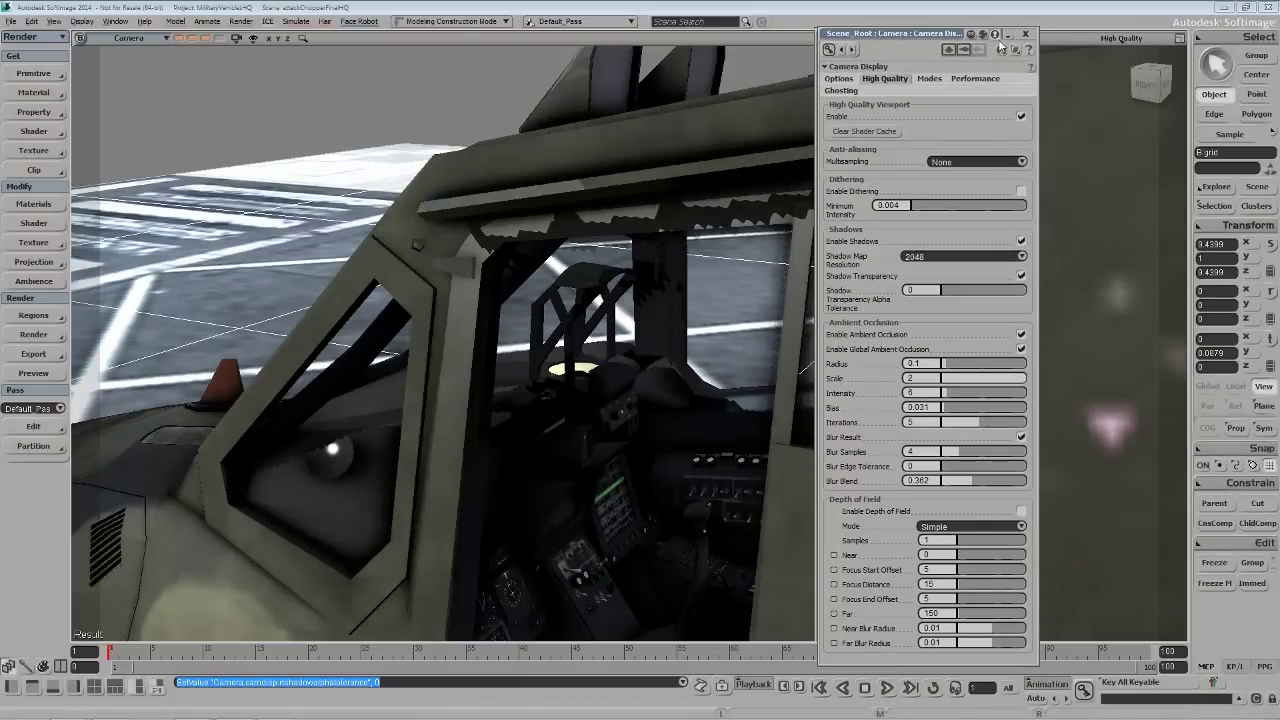
left_click_drag(1030, 47, 1040, 48)
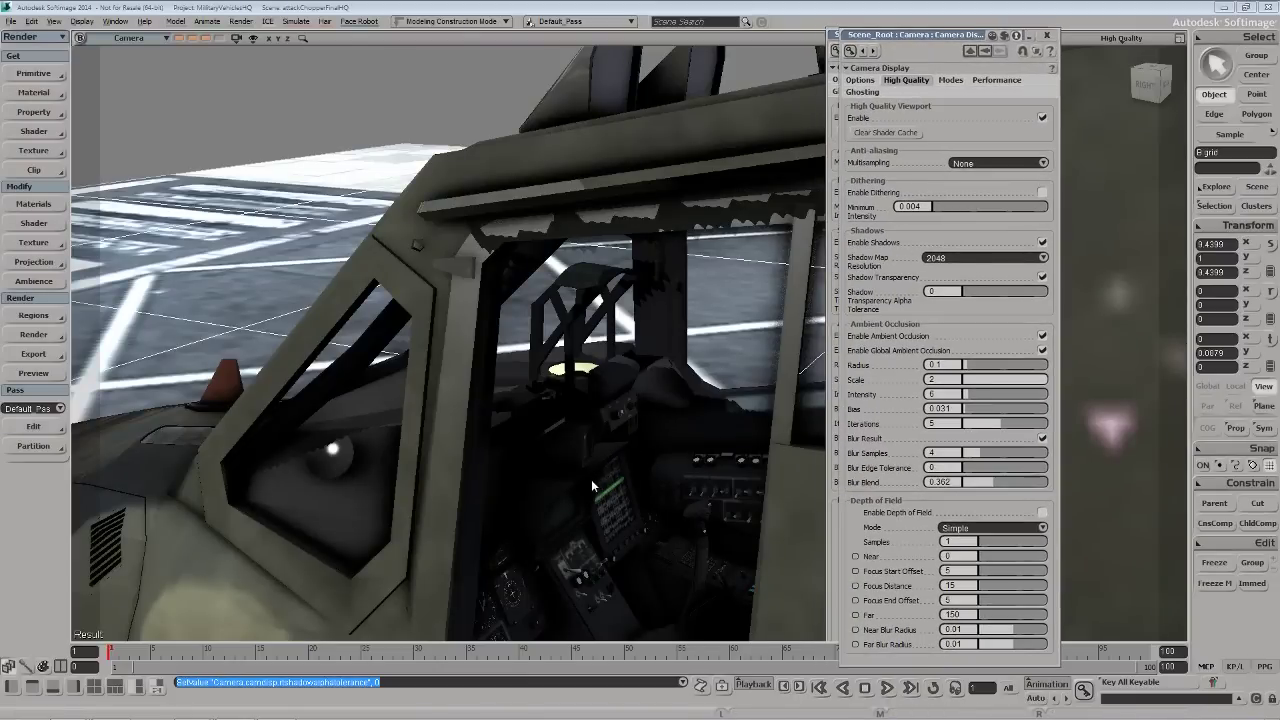